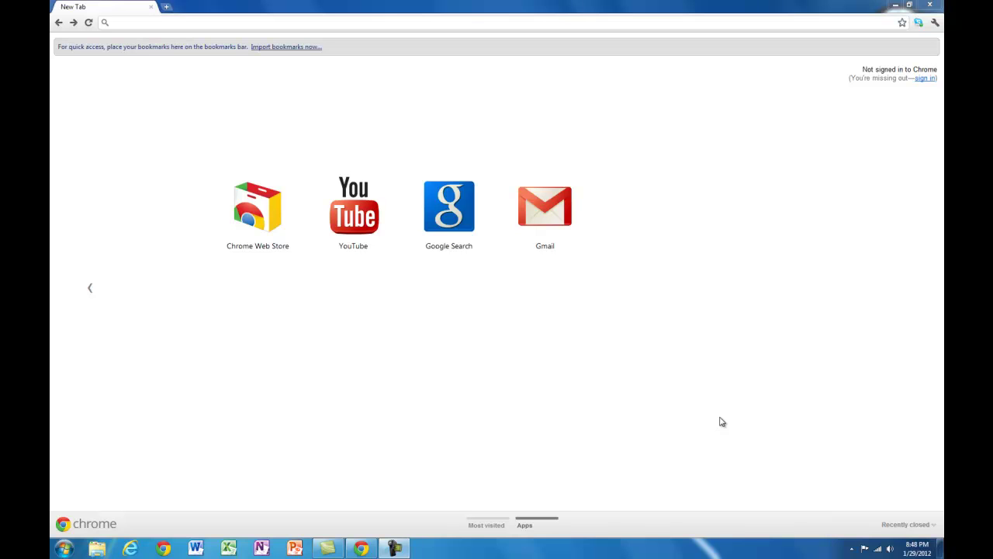
{"action": "left_click", "coordinate": [143, 22]}
{"action": "type", "text": "www."}
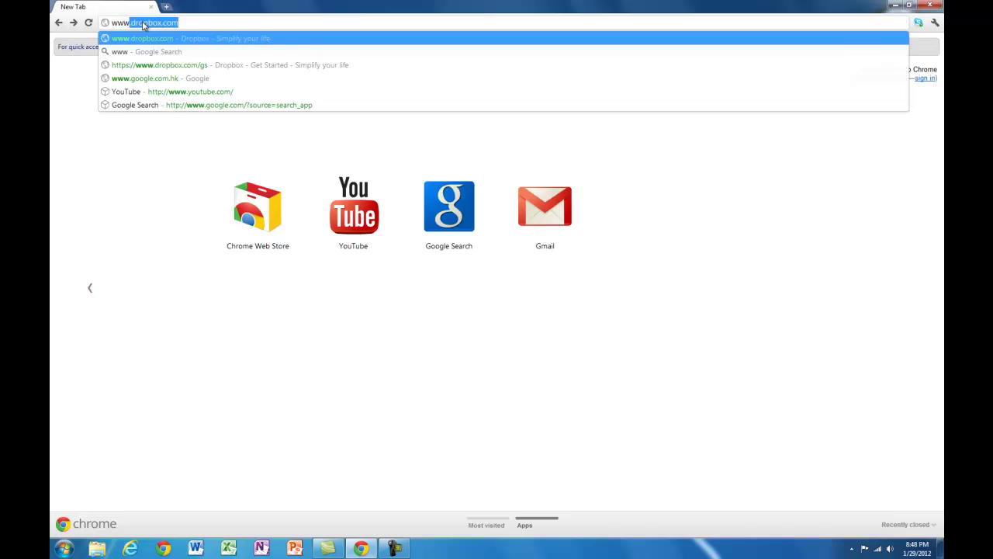
{"action": "type", "text": "drop"}
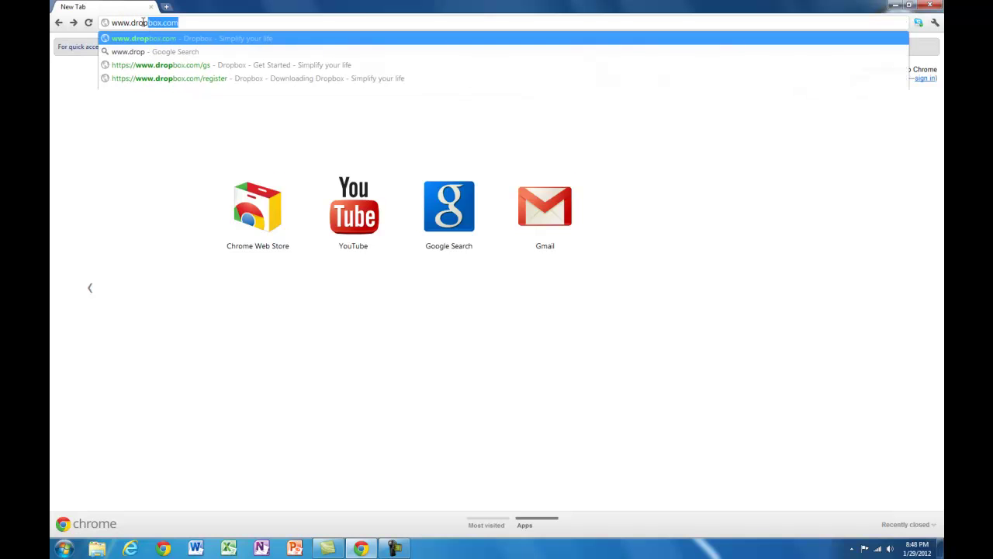
{"action": "key", "text": "Return"}
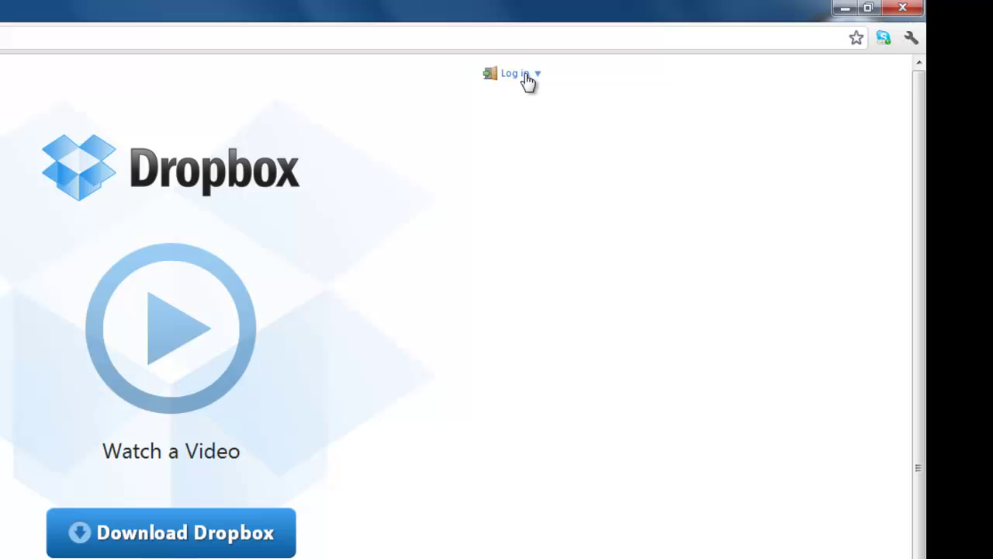
From Log in, open the sign-up form; enter first name, last name, e-mail and password.
{"action": "left_click", "coordinate": [526, 77]}
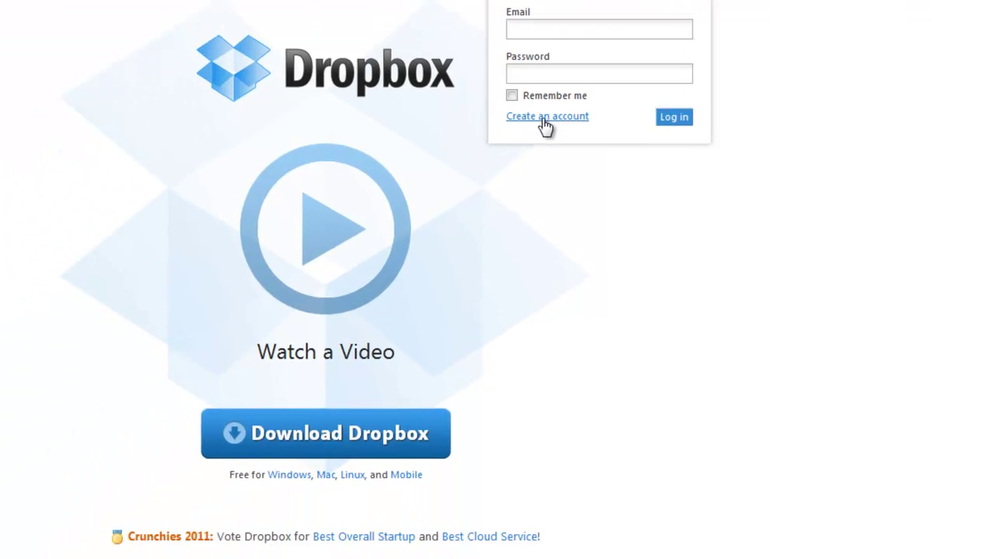
{"action": "left_click", "coordinate": [390, 217]}
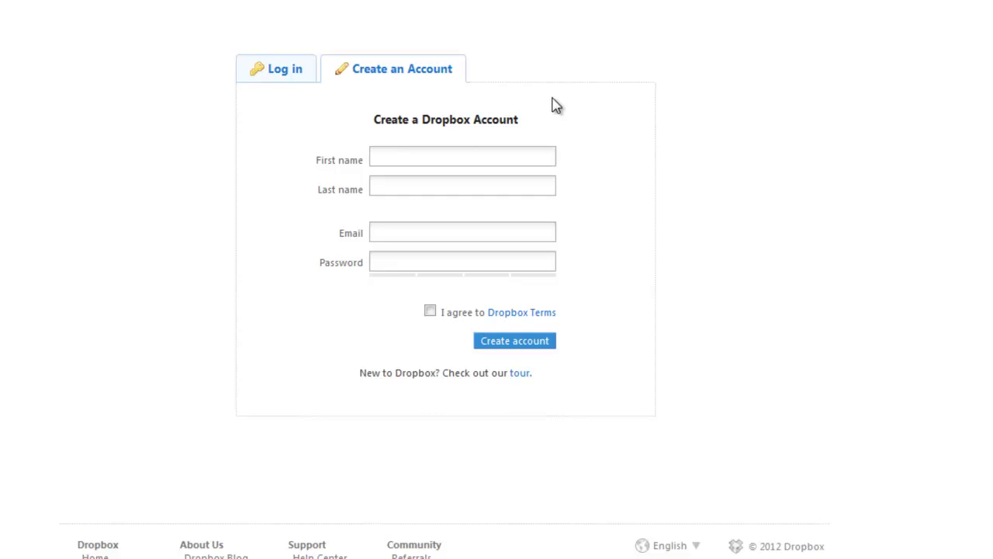
{"action": "left_click", "coordinate": [418, 156]}
{"action": "type", "text": "Jason"}
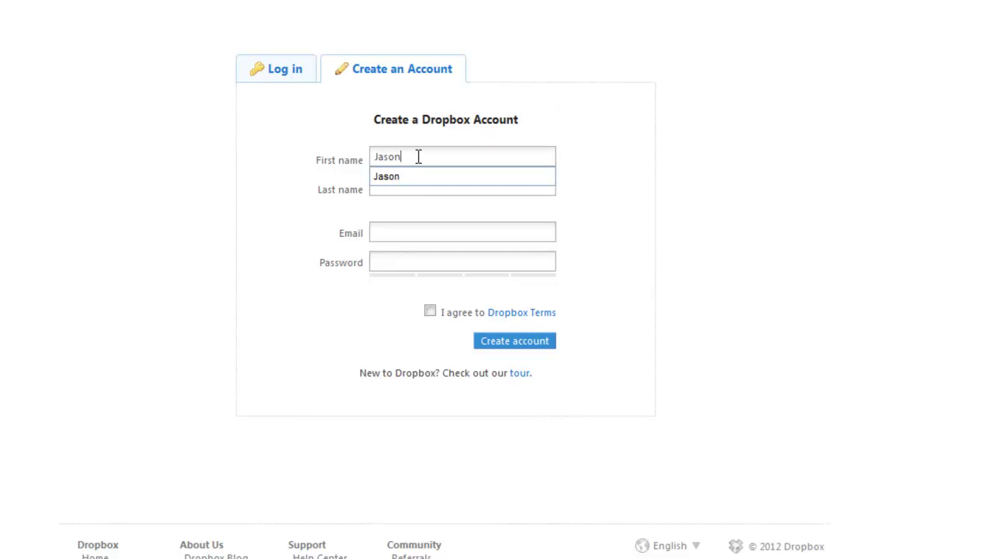
{"action": "key", "text": "Tab"}
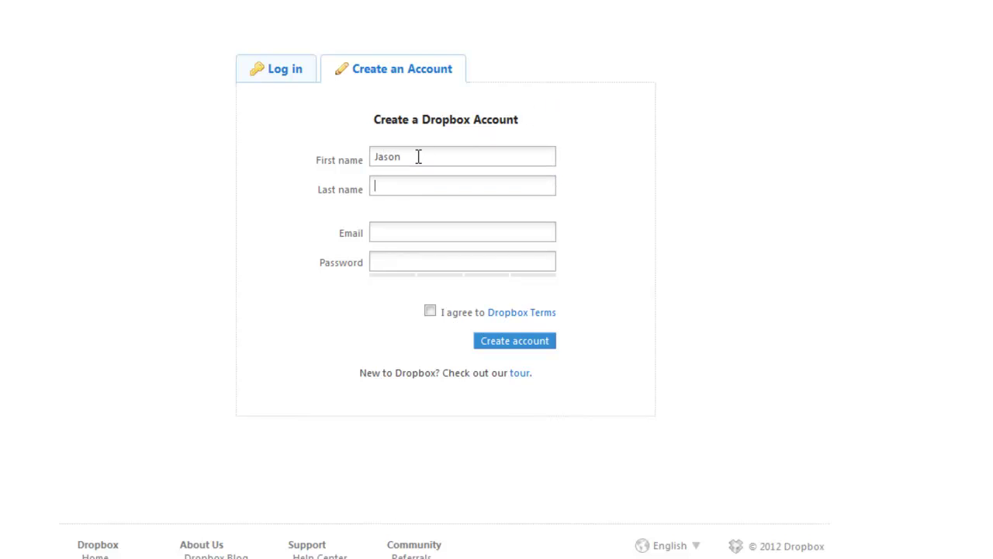
{"action": "type", "text": "jason"}
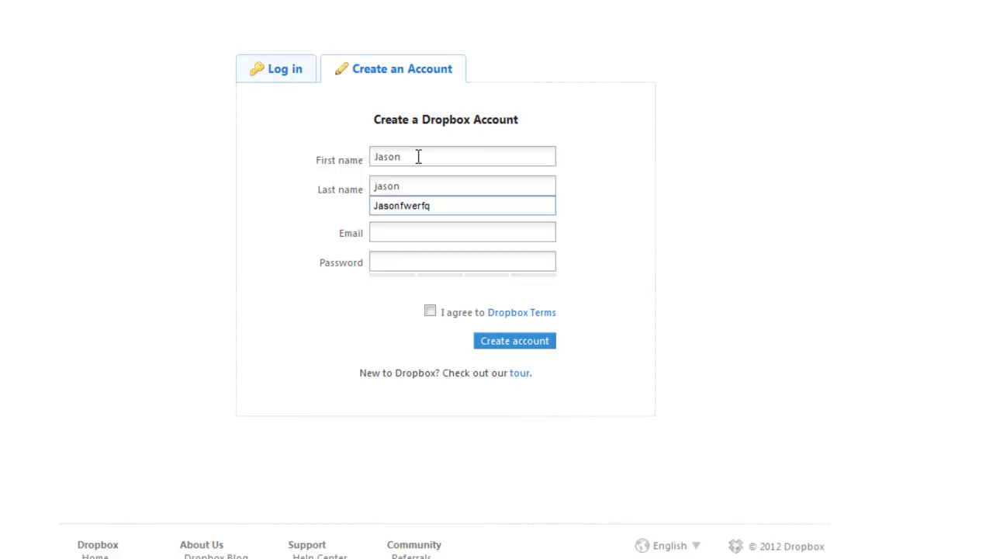
{"action": "type", "text": "hbahbkhb"}
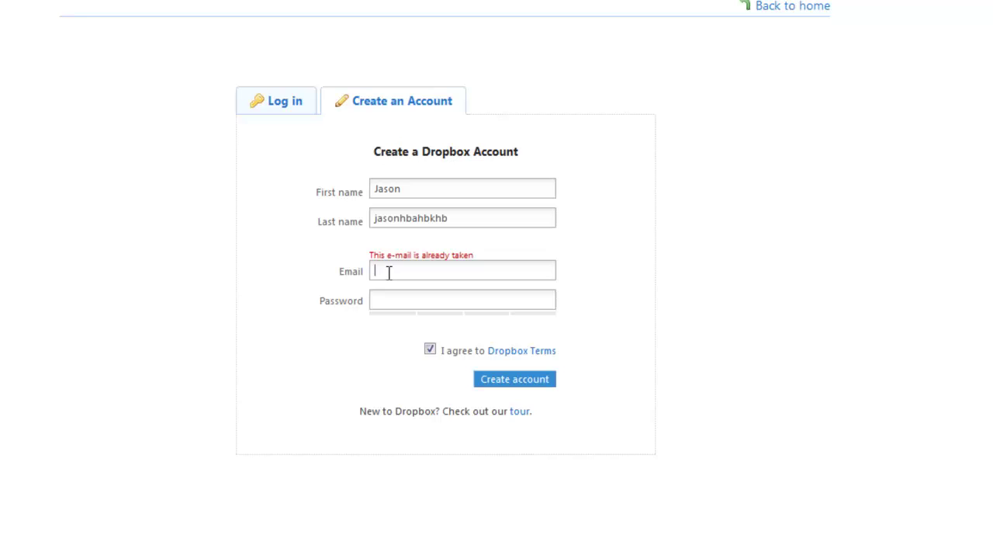
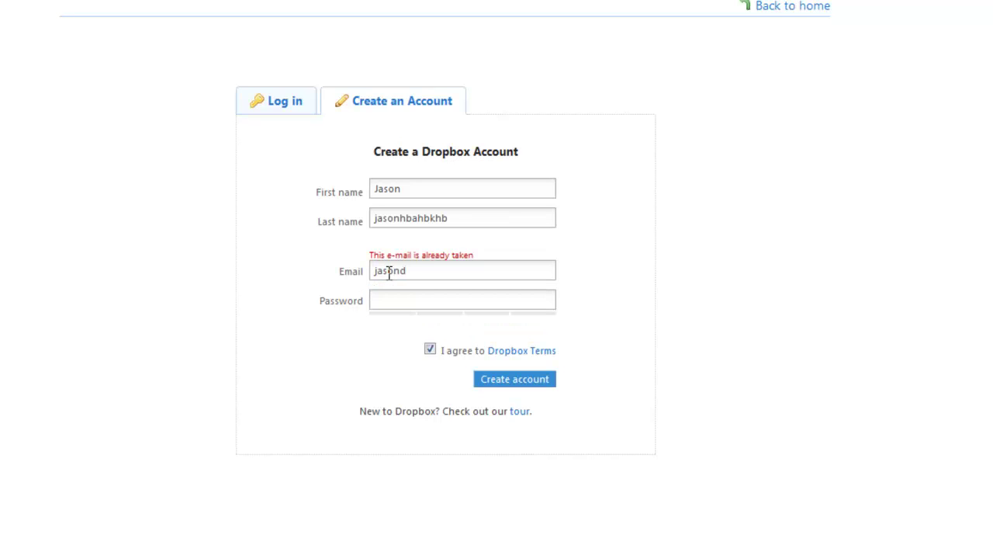
{"action": "left_click", "coordinate": [385, 302]}
{"action": "type", "text": "p"}
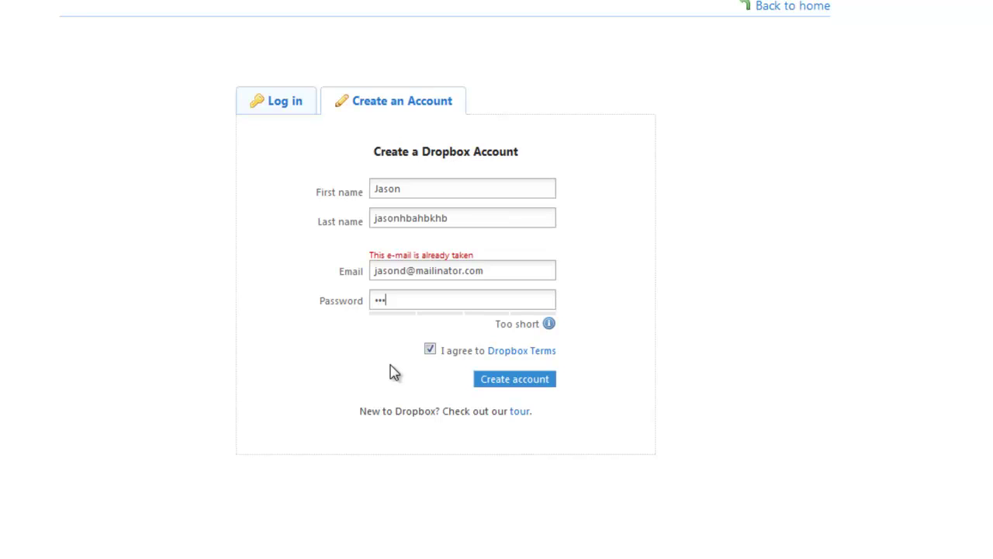
{"action": "type", "text": "s"}
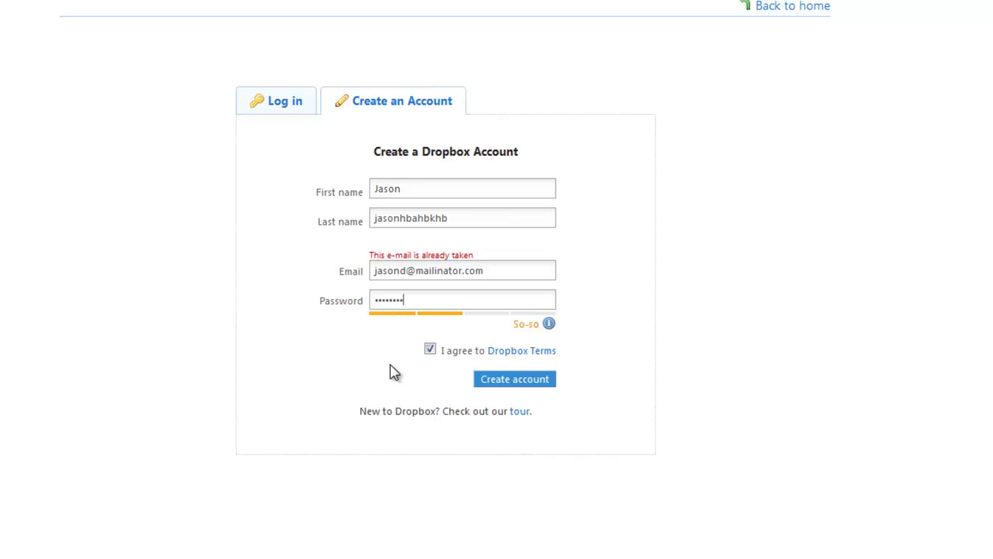
Create the account, keep the downloaded Dropbox 1.2.51.exe installer and open it.
{"action": "left_click", "coordinate": [517, 380]}
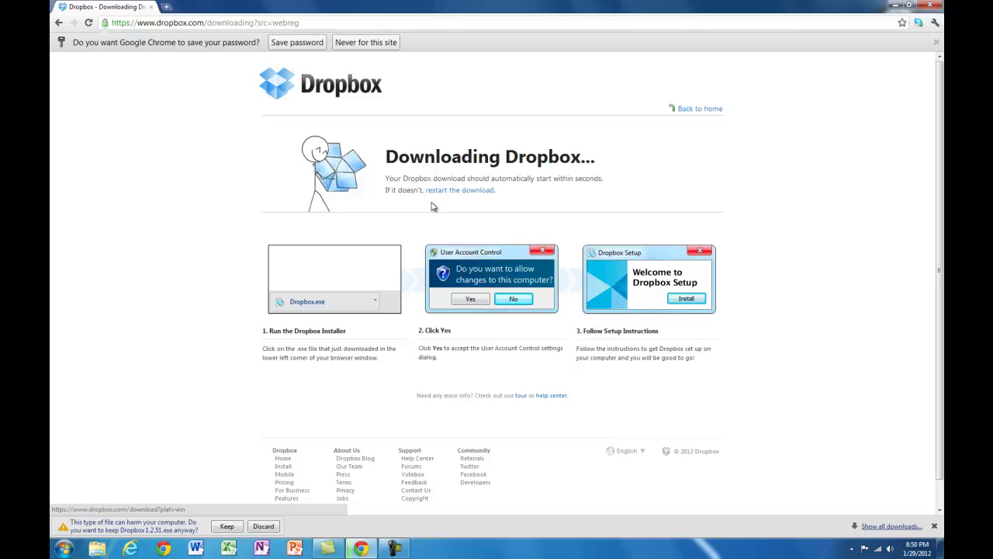
{"action": "left_click", "coordinate": [228, 527]}
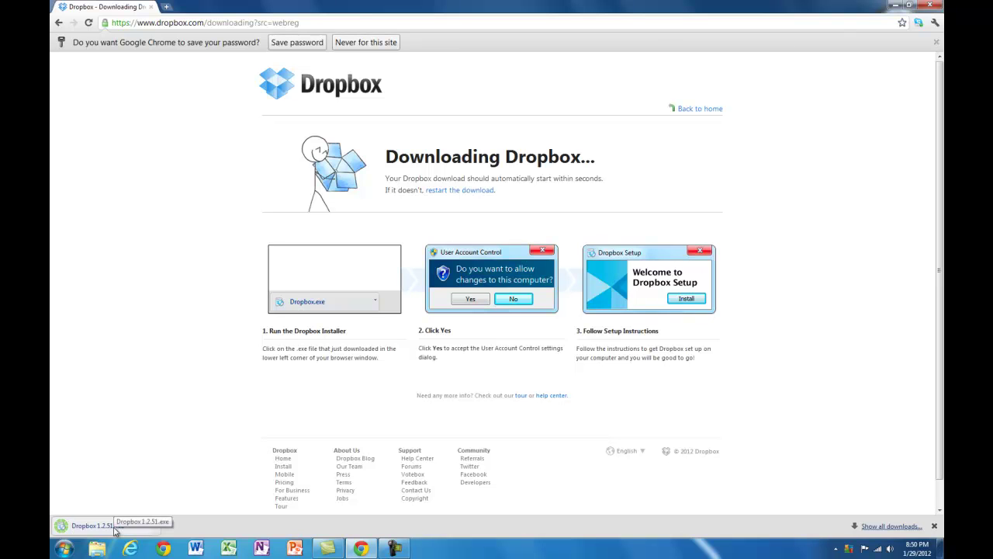
{"action": "left_click", "coordinate": [115, 528]}
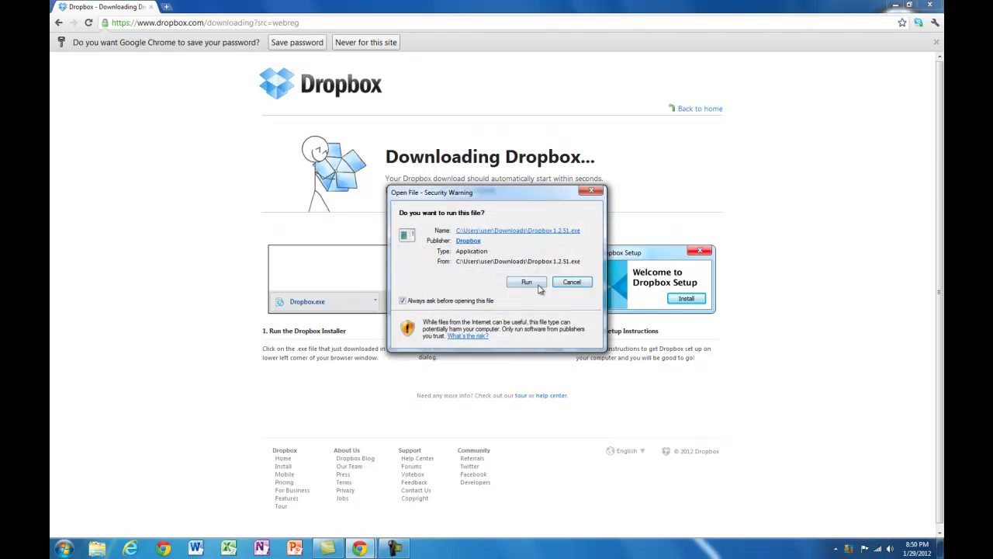
Allow the installer to run and install Dropbox 1.2.51.
{"action": "left_click", "coordinate": [530, 284]}
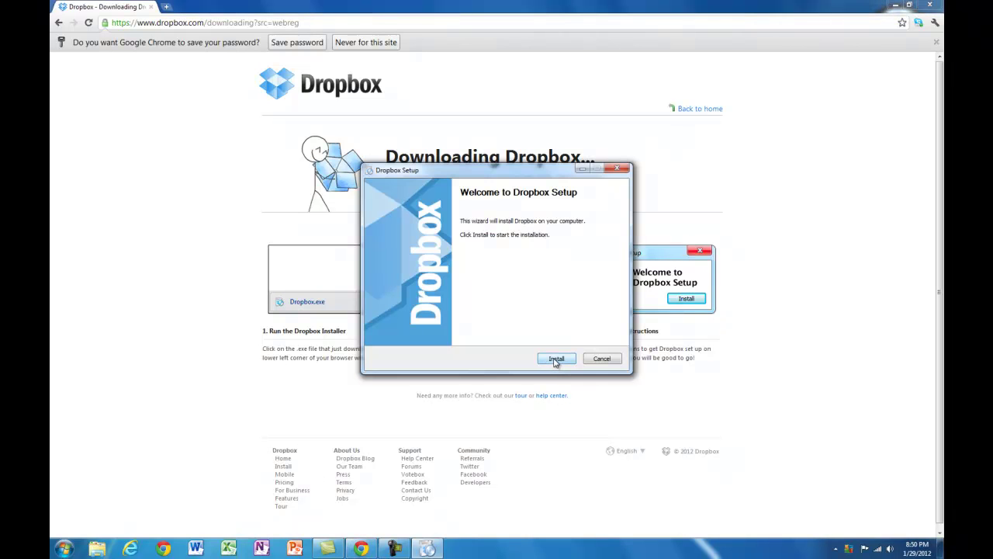
{"action": "left_click", "coordinate": [555, 361]}
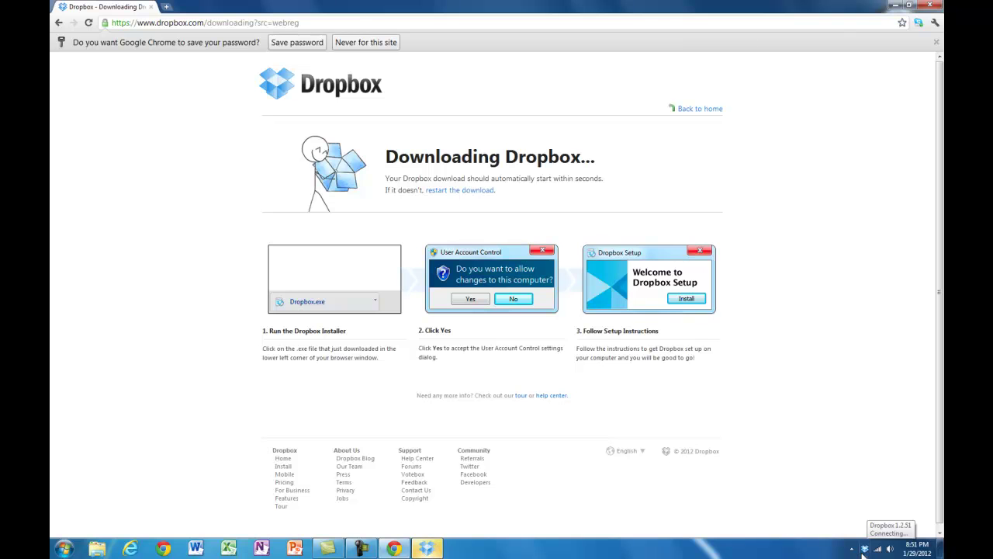
Sign in to Dropbox Setup as an existing user with the account's e-mail and password.
{"action": "left_click", "coordinate": [426, 548]}
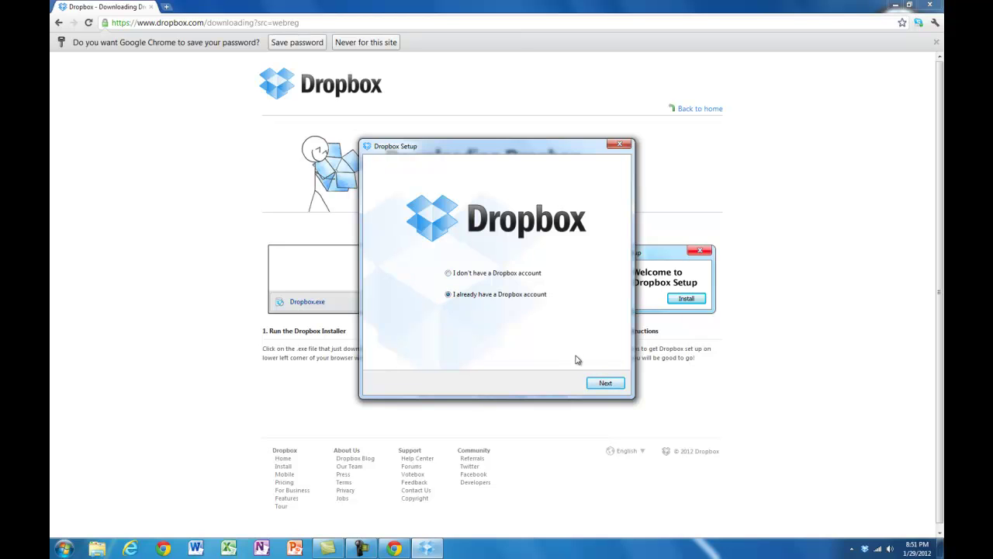
{"action": "left_click", "coordinate": [605, 383]}
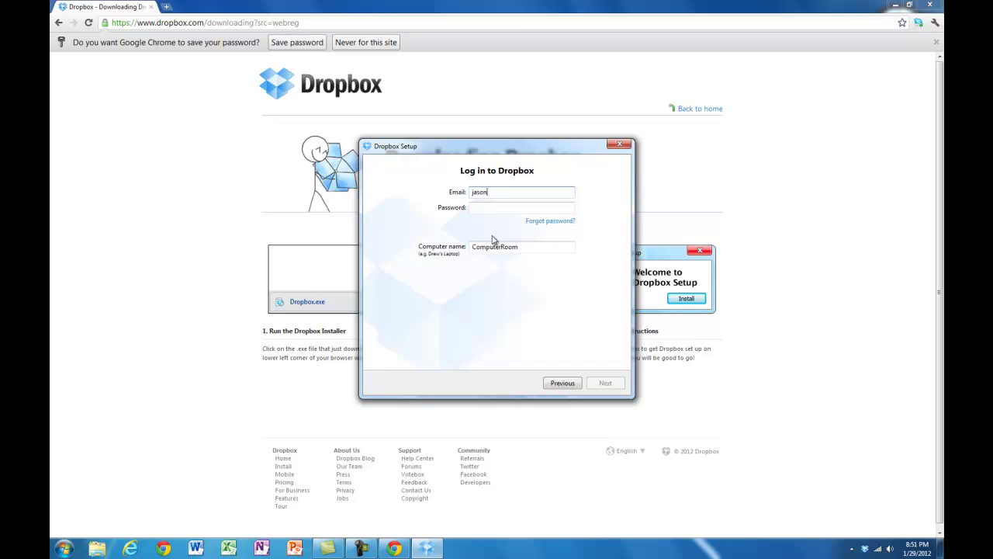
{"action": "key", "text": "Tab"}
{"action": "type", "text": "••••••••••"}
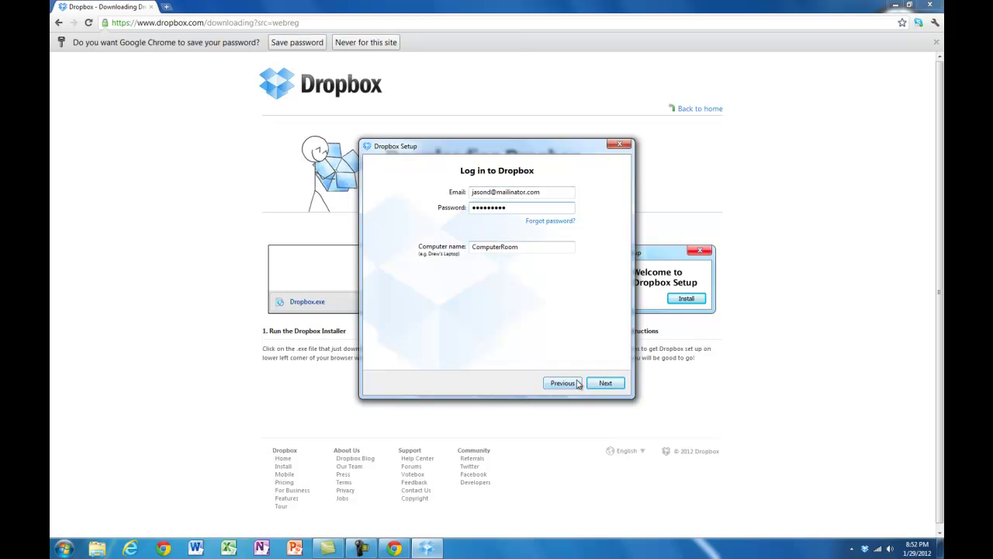
{"action": "left_click", "coordinate": [605, 382]}
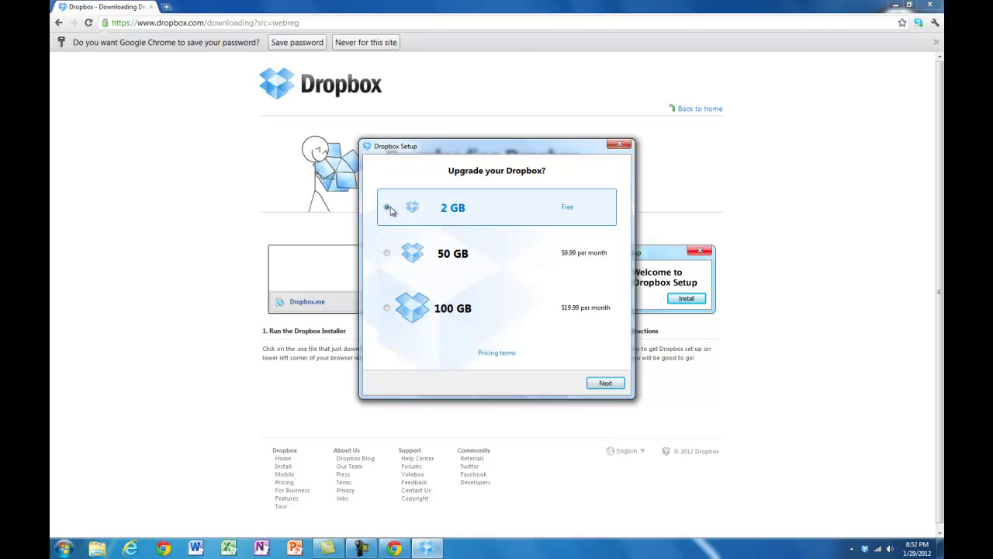
Keep the free 2 GB plan, choose Typical setup and skip the tour.
{"action": "left_click", "coordinate": [605, 383]}
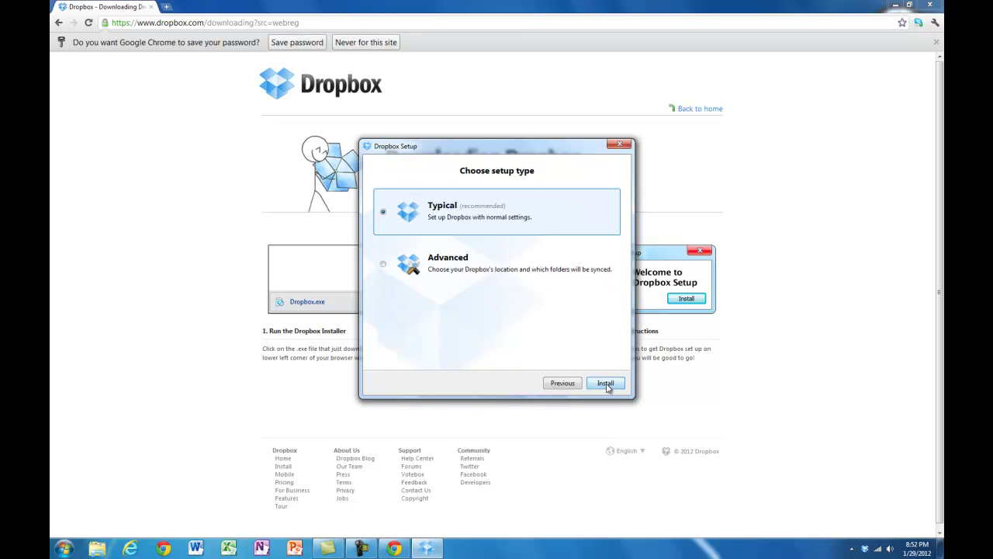
{"action": "left_click", "coordinate": [605, 383]}
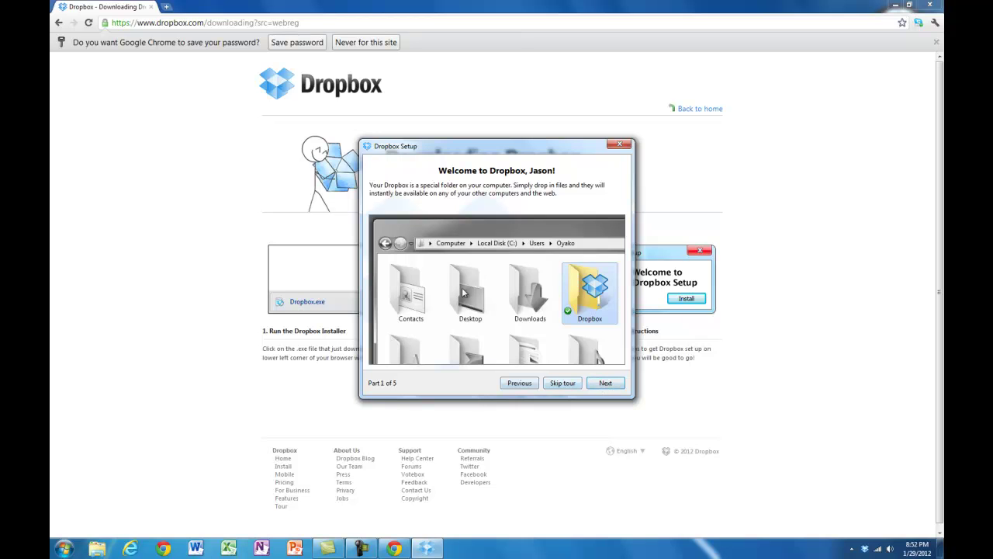
{"action": "left_click", "coordinate": [566, 385]}
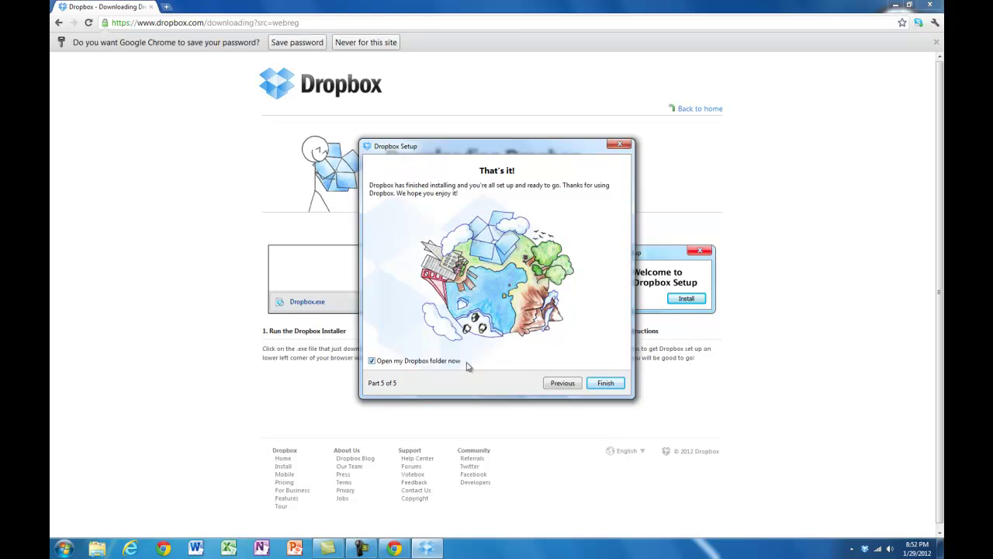
Finish setup with Open my Dropbox folder ticked, opening Photos, Public and Getting Started.
{"action": "left_click", "coordinate": [605, 386]}
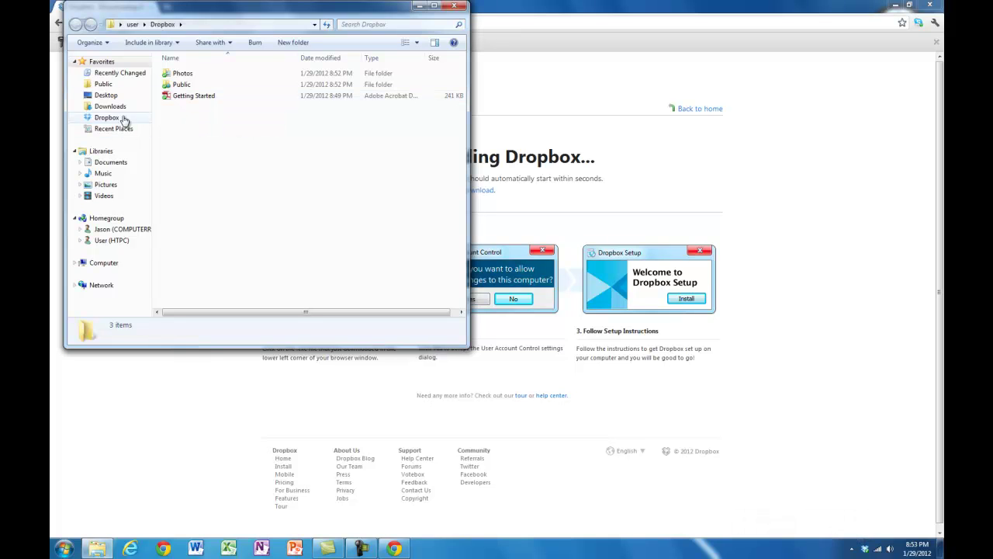
{"action": "left_click", "coordinate": [454, 7]}
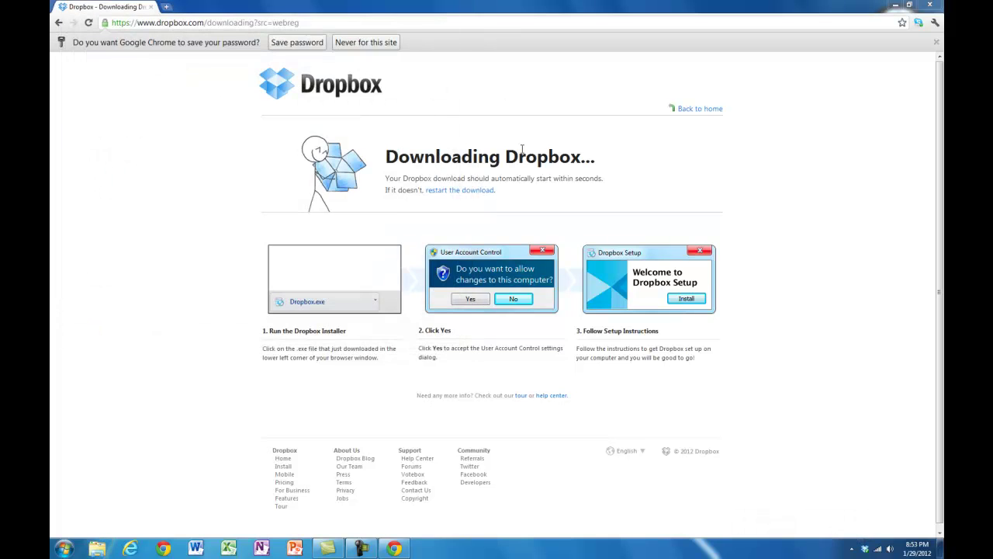
{"action": "left_click", "coordinate": [96, 550]}
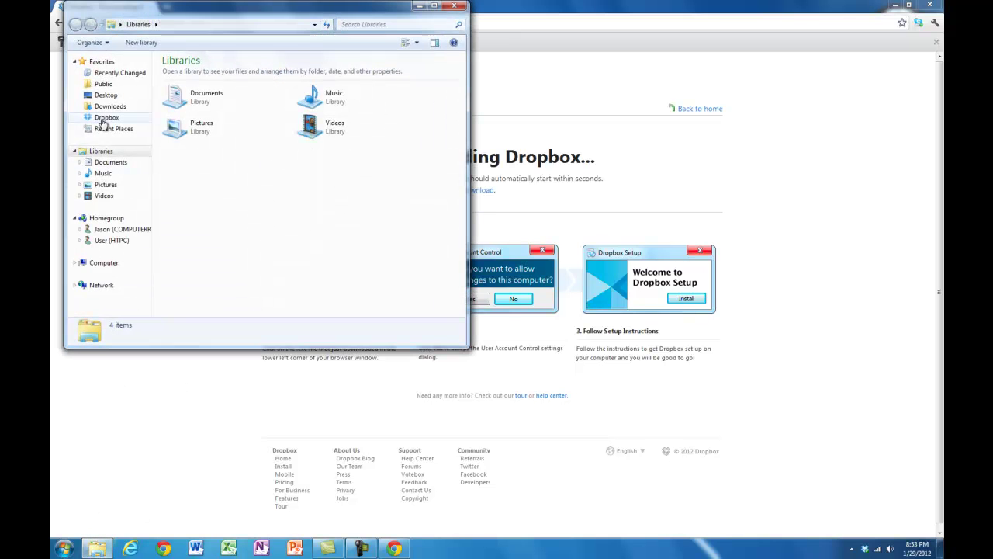
{"action": "left_click", "coordinate": [106, 119]}
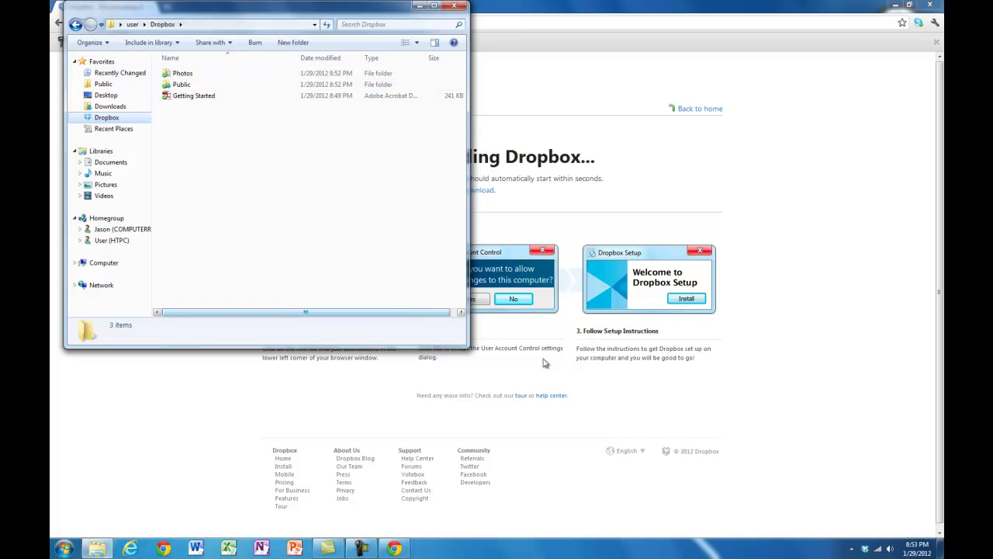
{"action": "left_click", "coordinate": [454, 6]}
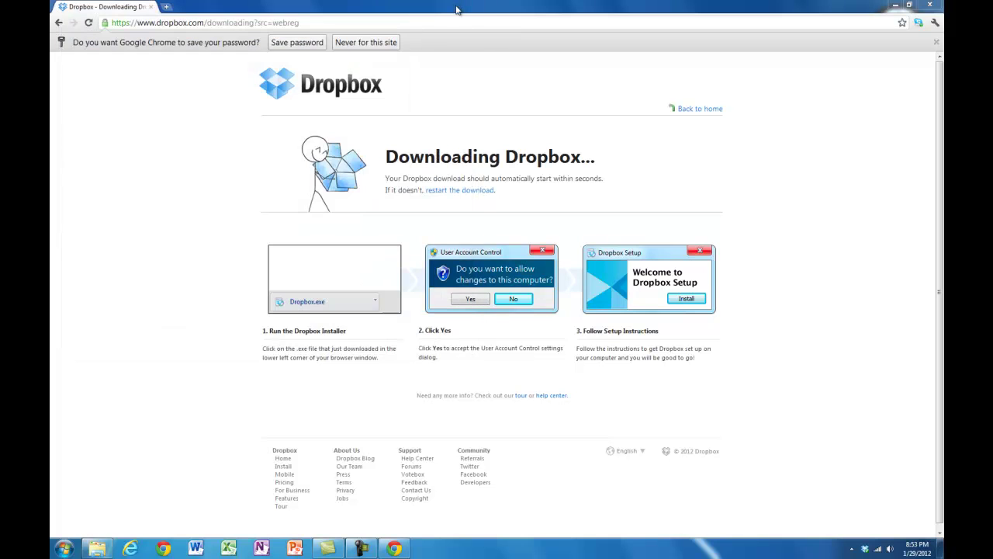
{"action": "double_click", "coordinate": [865, 549]}
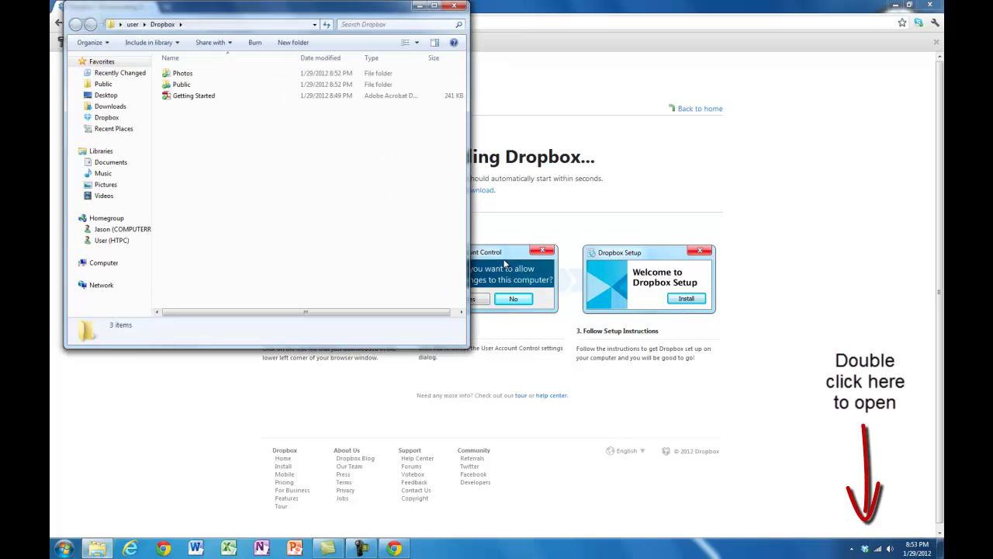